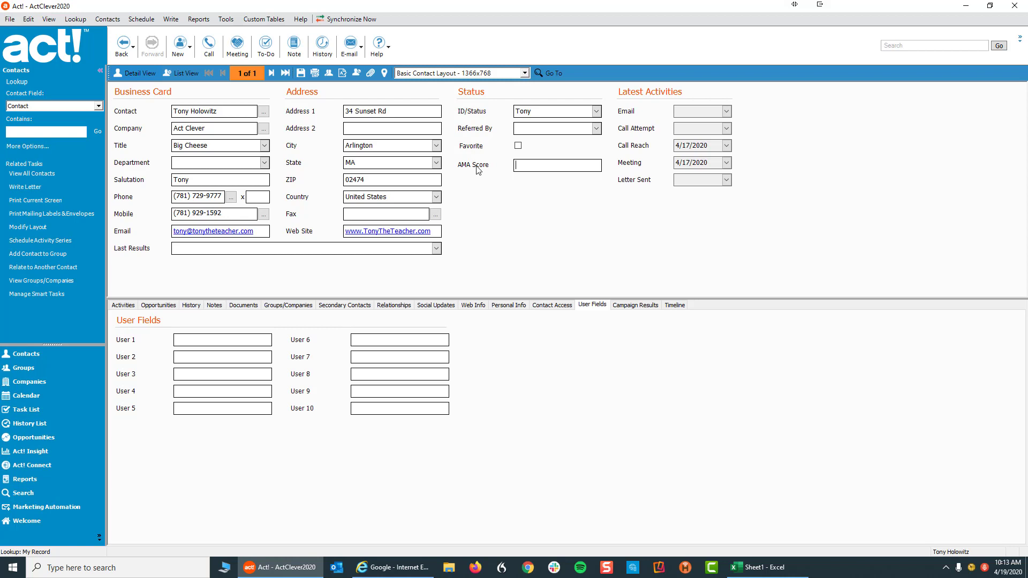
- Clear the ID/Status on the open contact record, and look up all contacts whose ID/Status does not contain data
{"action": "left_click_drag", "start_coordinate": [536, 111], "coordinate": [482, 119]}
{"action": "key", "text": "Delete"}
{"action": "left_click", "coordinate": [75, 20]}
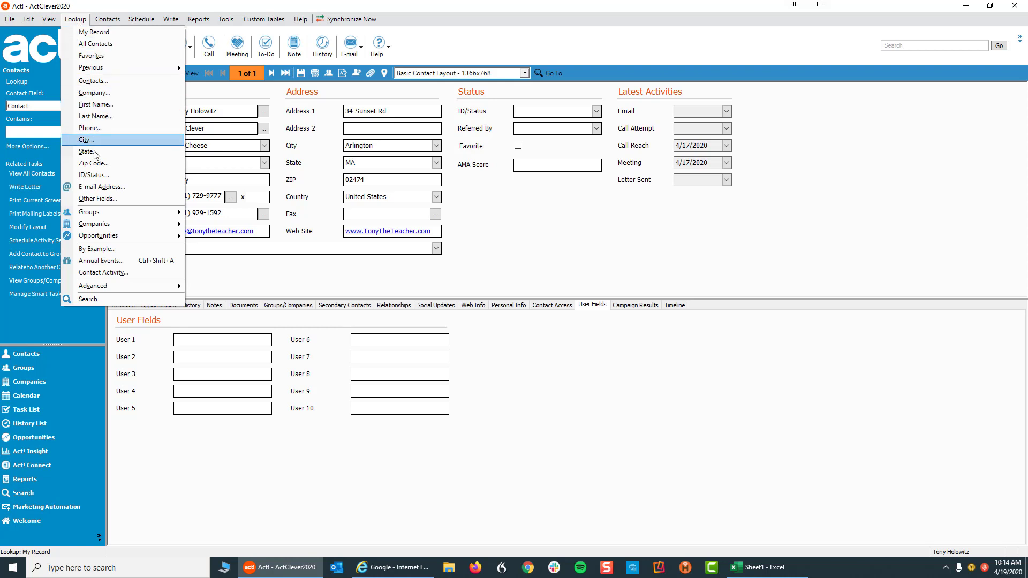
{"action": "left_click", "coordinate": [96, 177]}
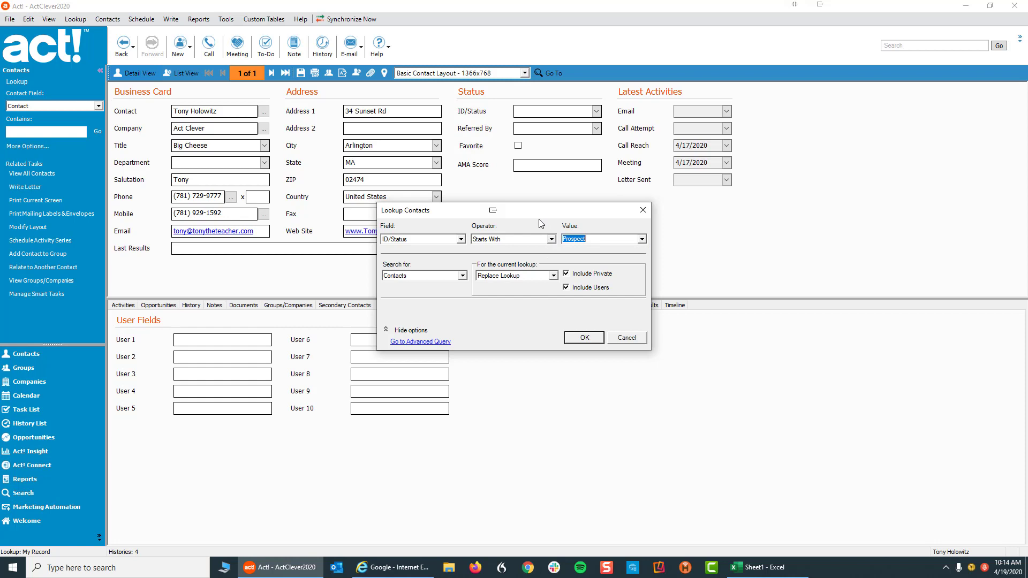
{"action": "left_click", "coordinate": [552, 240]}
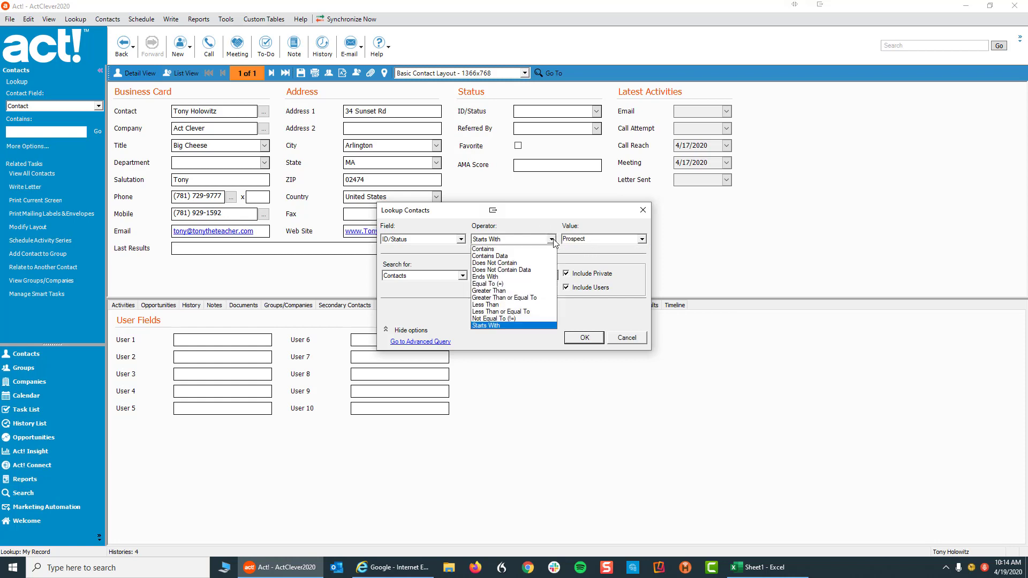
{"action": "left_click", "coordinate": [487, 270]}
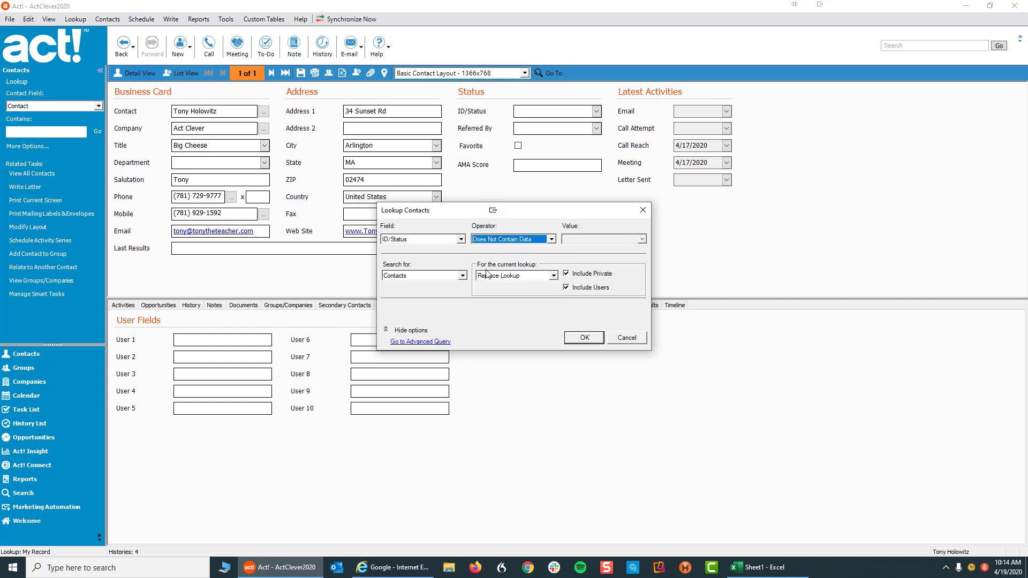
{"action": "left_click", "coordinate": [584, 338]}
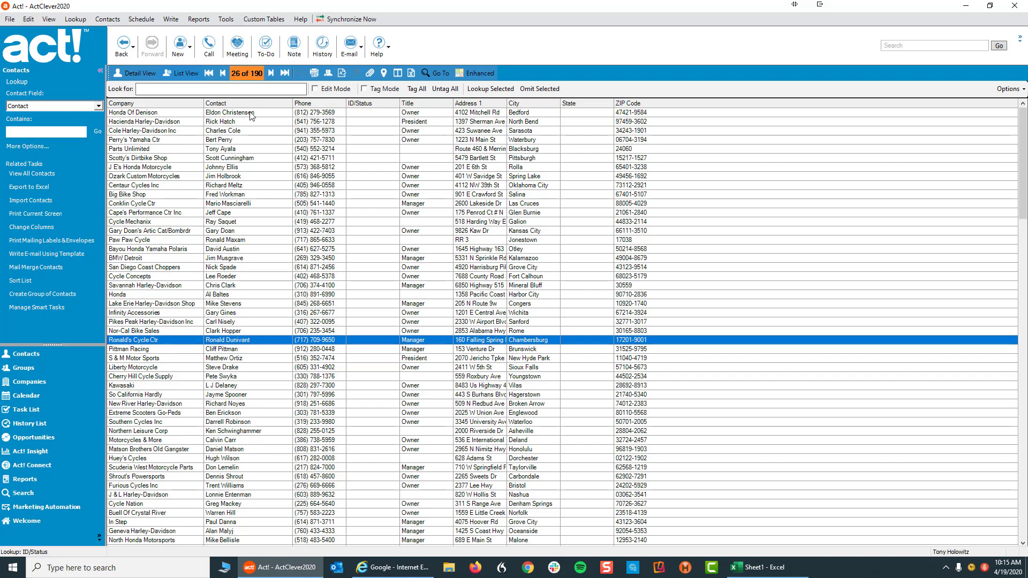
- Create a new group named 00-Blank Id Status and open its add/remove contacts settings
{"action": "left_click", "coordinate": [24, 369]}
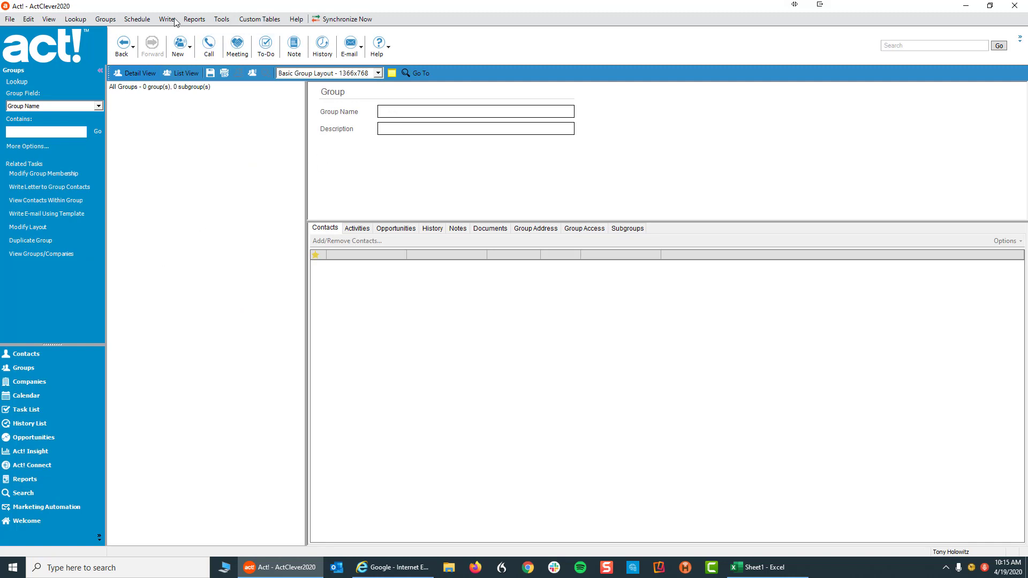
{"action": "left_click", "coordinate": [104, 21]}
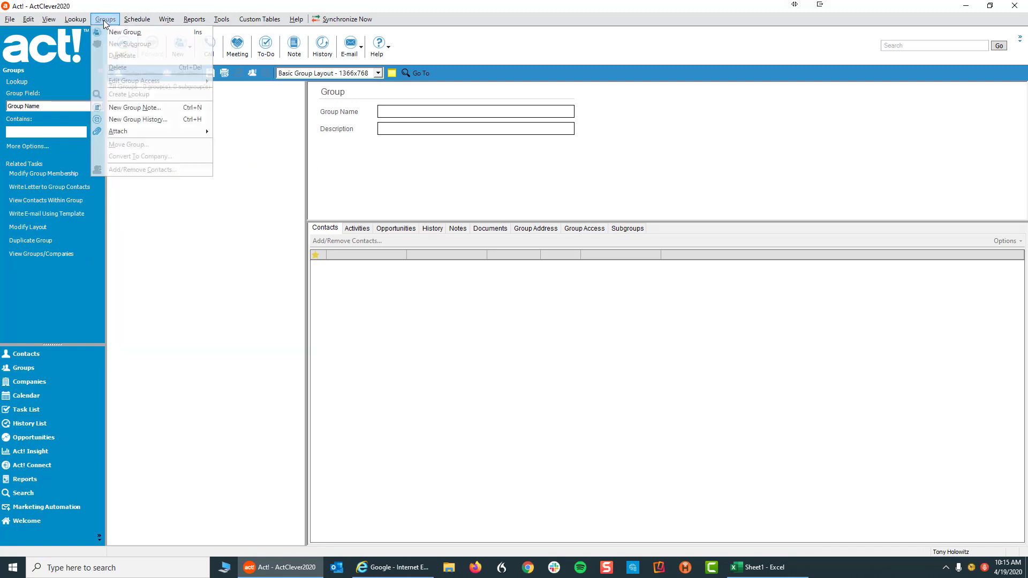
{"action": "left_click", "coordinate": [126, 34]}
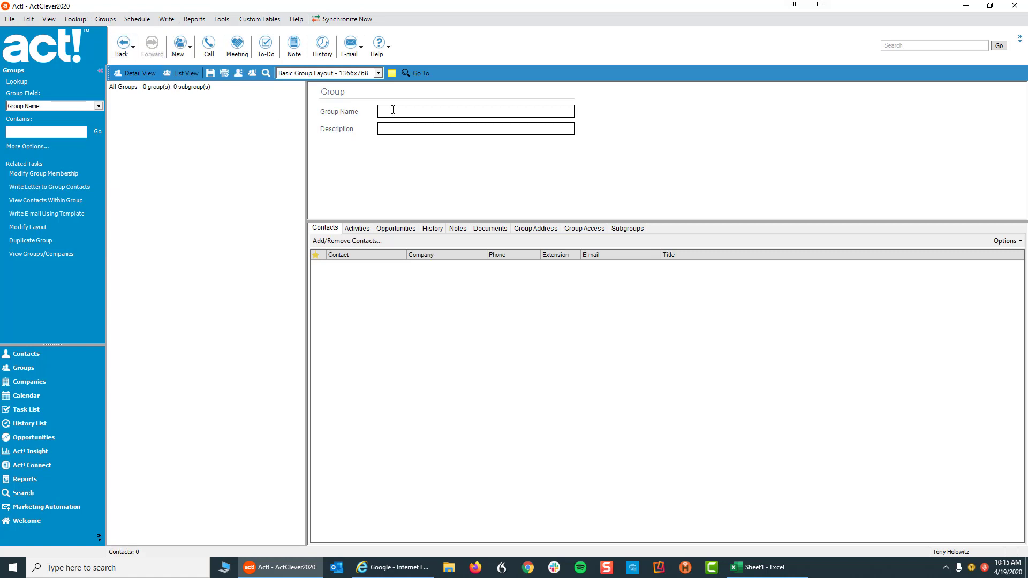
{"action": "left_click", "coordinate": [393, 109]}
{"action": "type", "text": "0"}
{"action": "type", "text": "0"}
{"action": "type", "text": "-E"}
{"action": "type", "text": "lank "}
{"action": "type", "text": "Id Status"}
{"action": "left_click", "coordinate": [345, 241]}
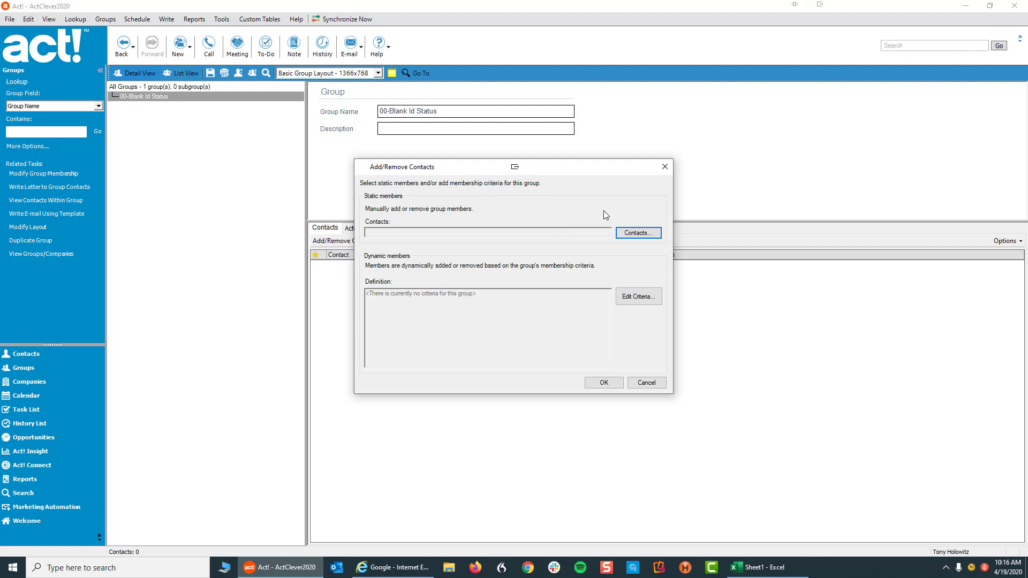
{"action": "left_click", "coordinate": [637, 233]}
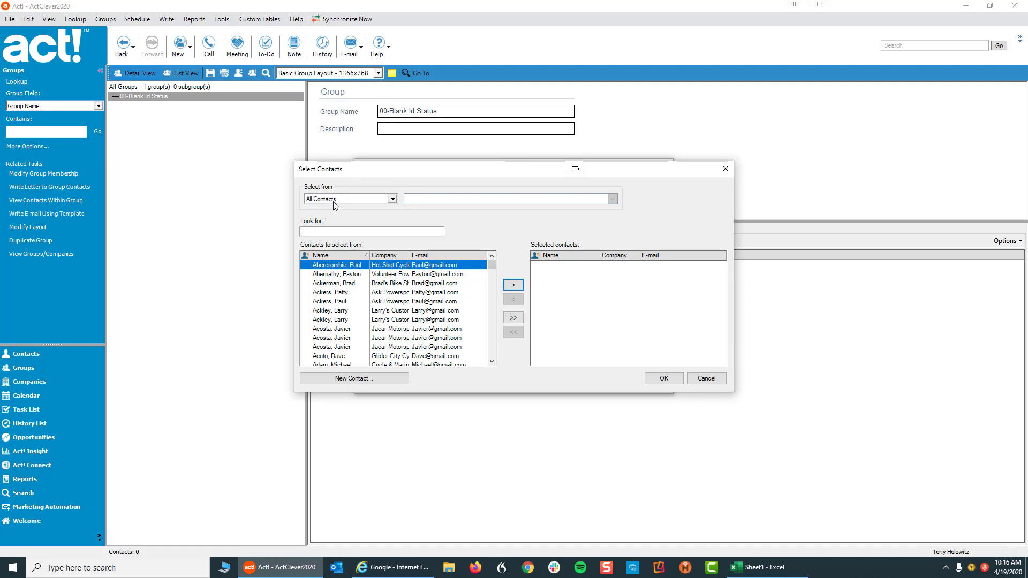
{"action": "left_click", "coordinate": [392, 199]}
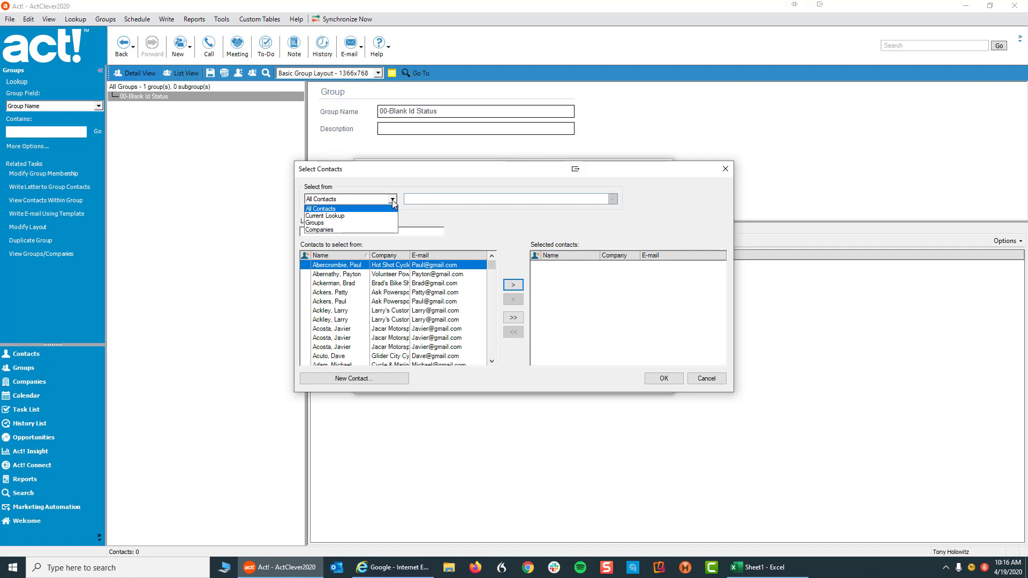
{"action": "left_click", "coordinate": [328, 216]}
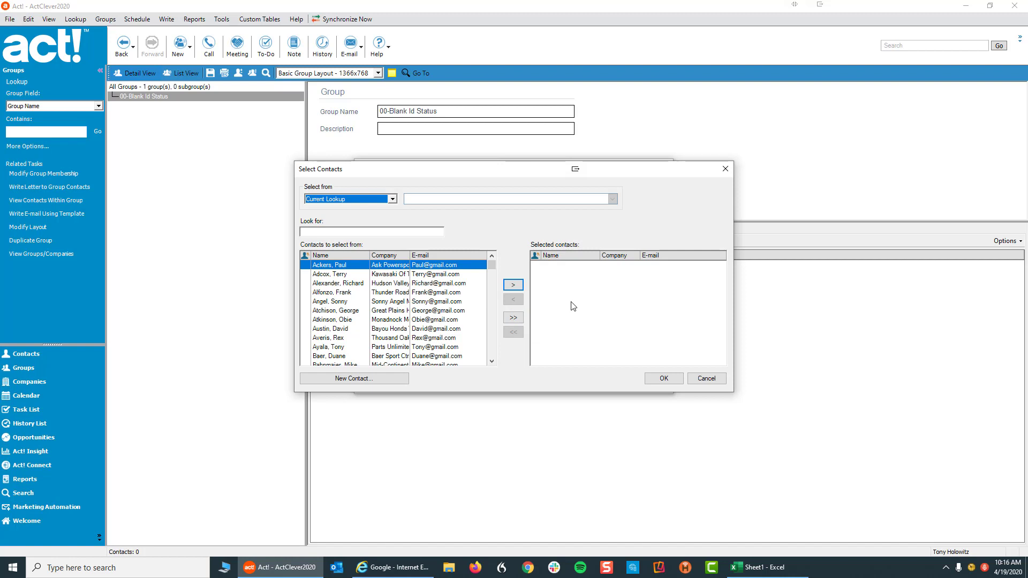
{"action": "left_click", "coordinate": [706, 379]}
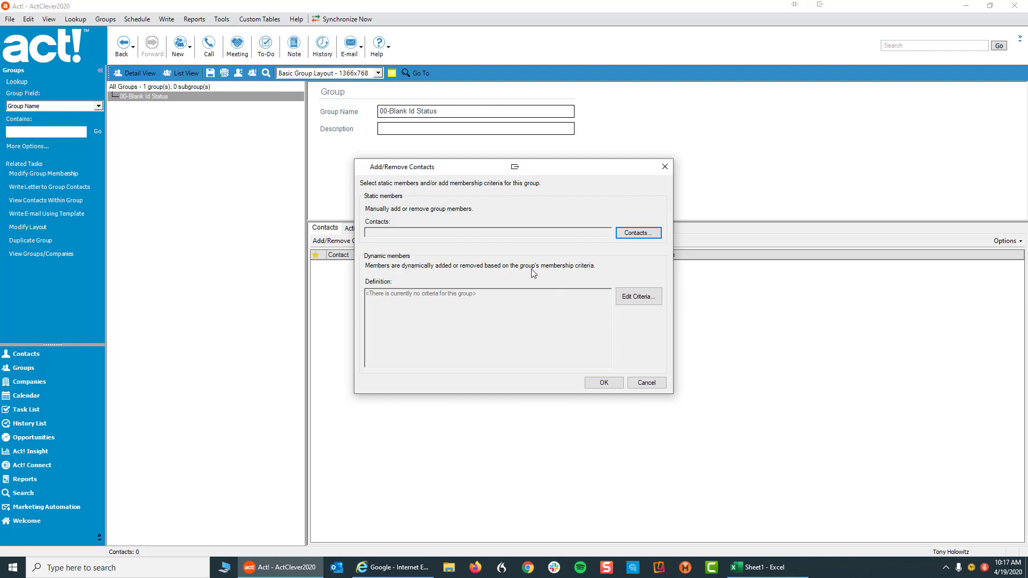
- Define the group's dynamic membership as contacts whose ID/Status does not contain data, preview the matches and apply the criteria
{"action": "left_click", "coordinate": [635, 297]}
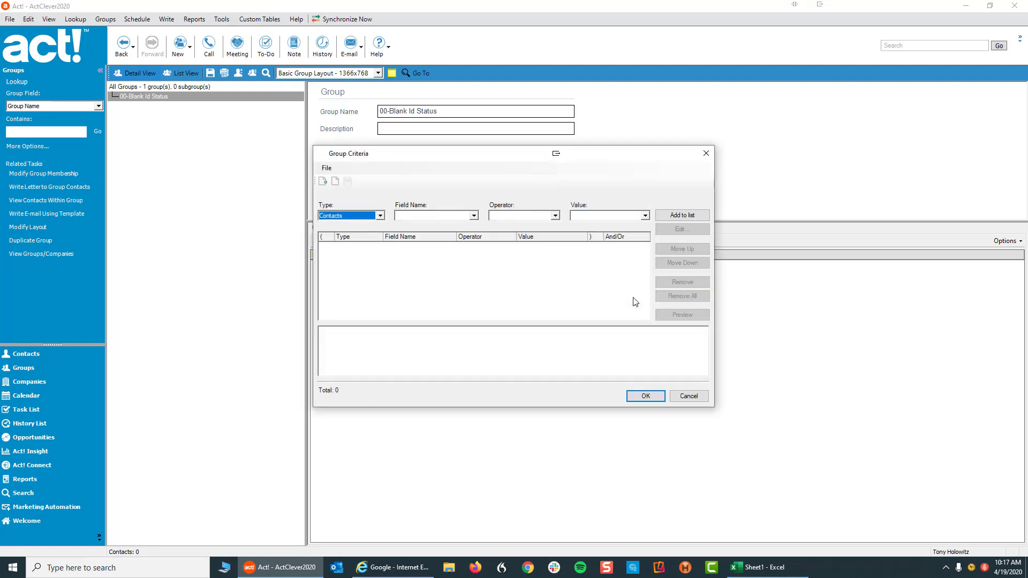
{"action": "left_click", "coordinate": [475, 216]}
{"action": "left_click", "coordinate": [475, 216]}
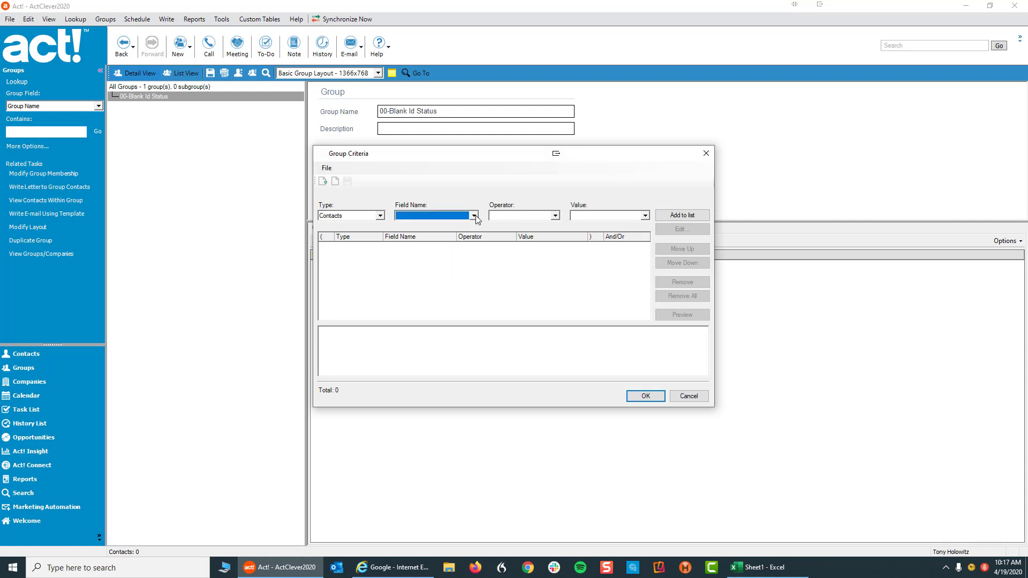
{"action": "key", "text": "i"}
{"action": "left_click", "coordinate": [520, 217]}
{"action": "left_click", "coordinate": [515, 246]}
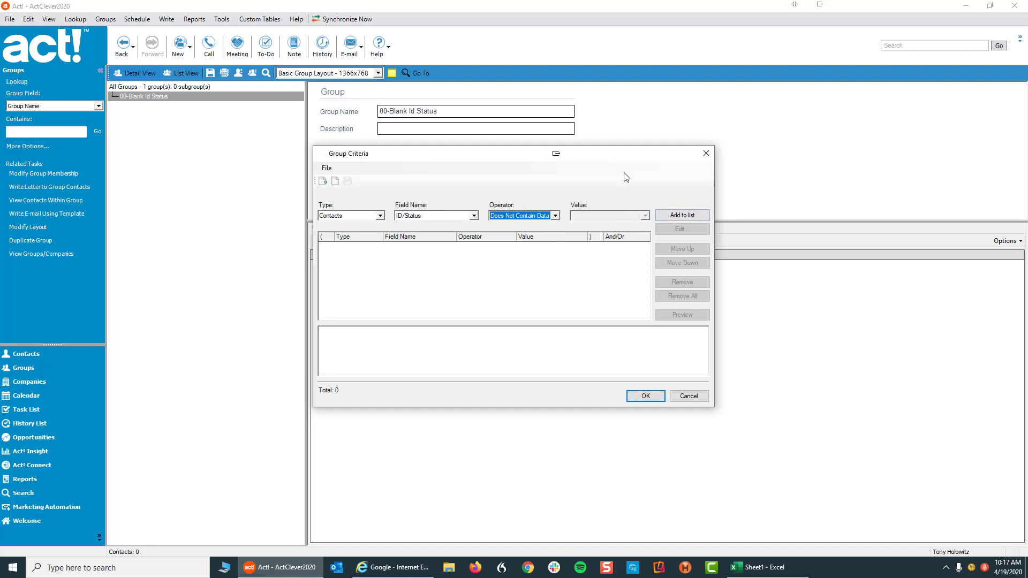
{"action": "left_click", "coordinate": [672, 218]}
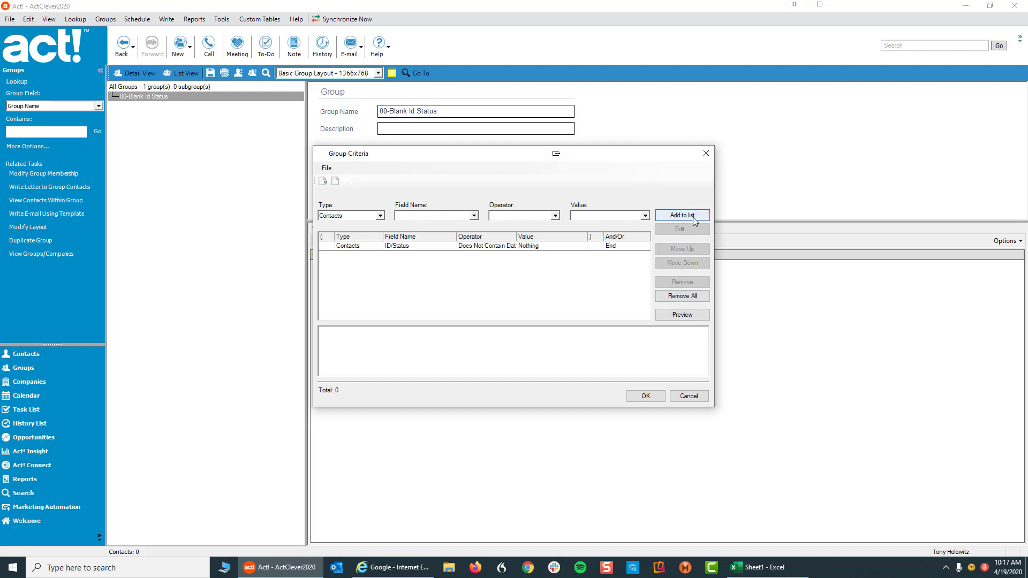
{"action": "left_click", "coordinate": [688, 317]}
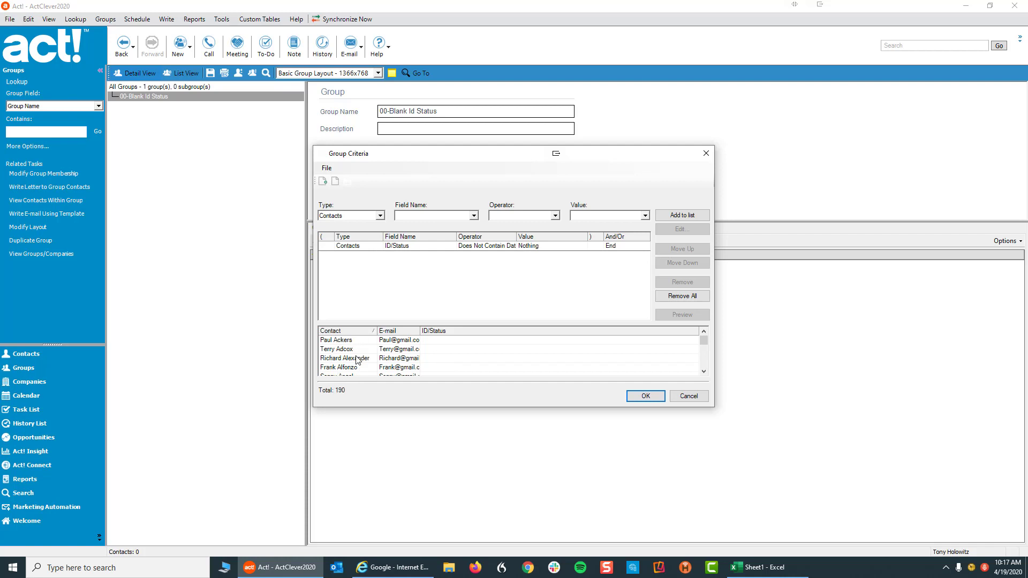
{"action": "left_click", "coordinate": [649, 399]}
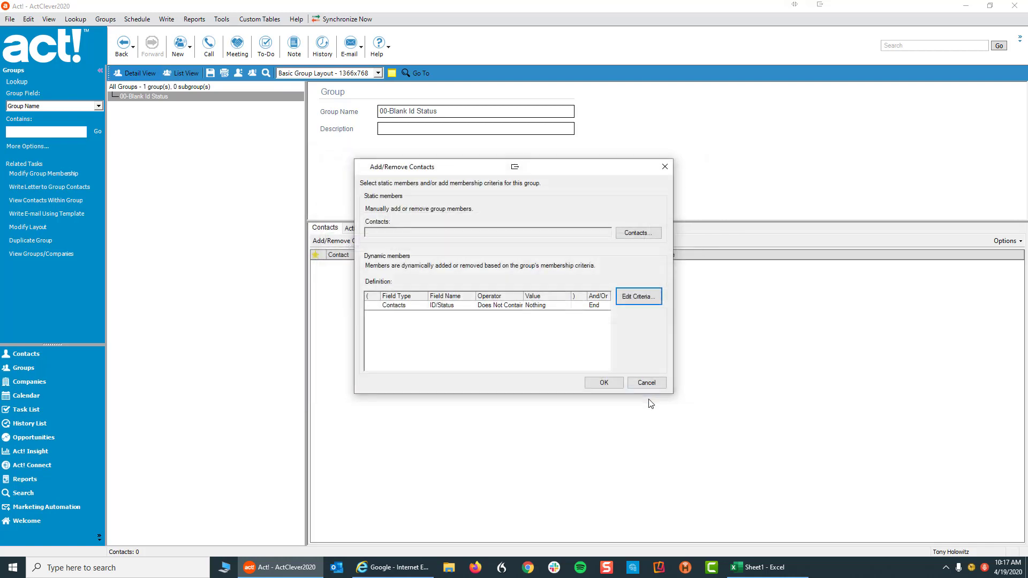
{"action": "left_click", "coordinate": [603, 383]}
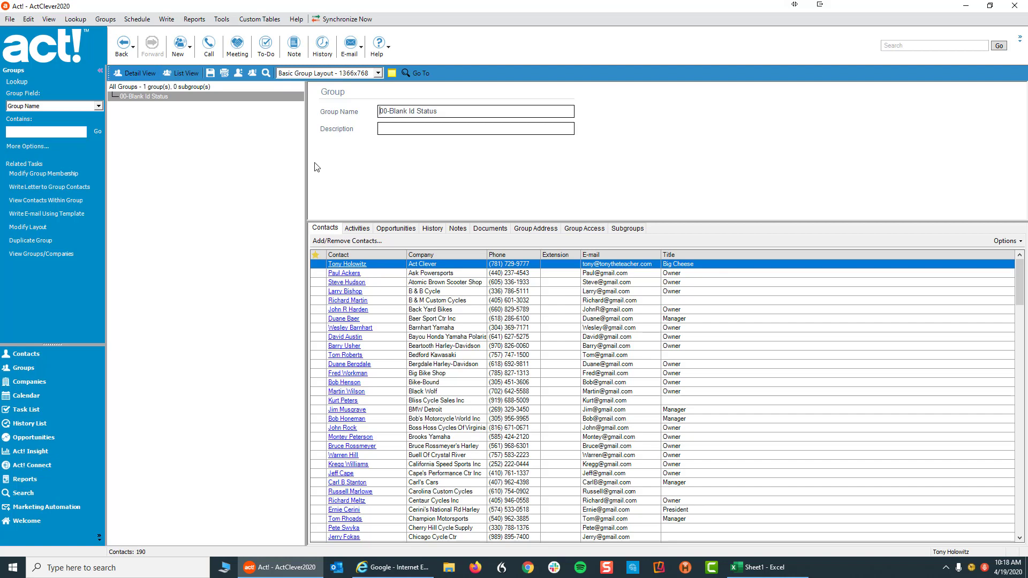
- Create a lookup from the 00-Blank Id Status group and open the J E's Honda Motorcycle contact record
{"action": "right_click", "coordinate": [153, 97]}
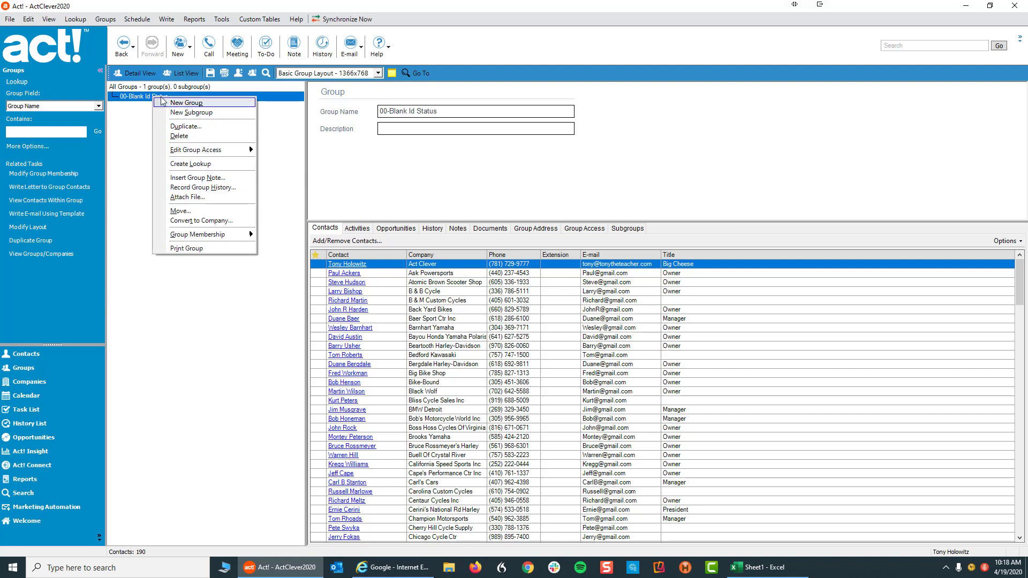
{"action": "left_click", "coordinate": [190, 164]}
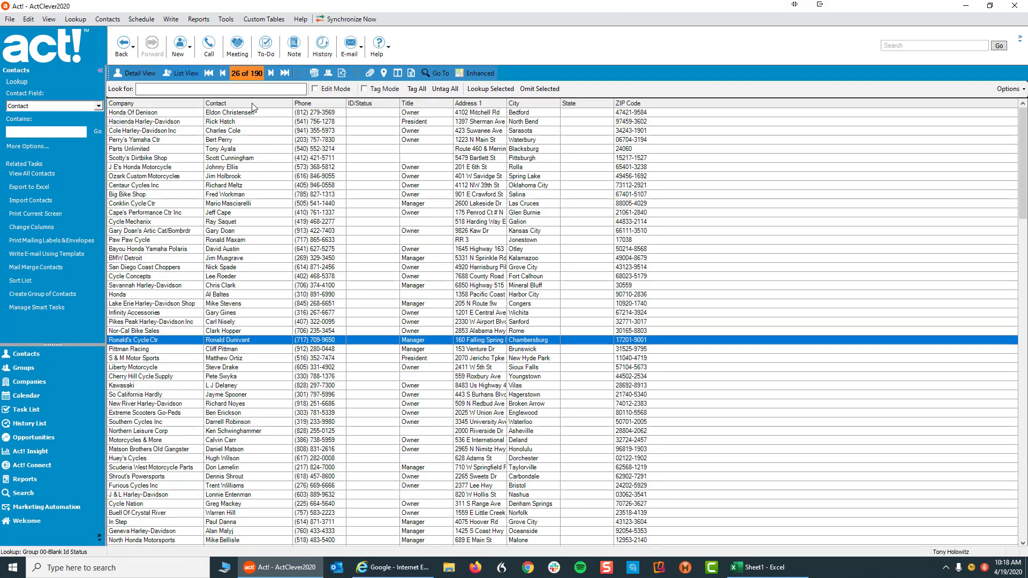
{"action": "double_click", "coordinate": [229, 170]}
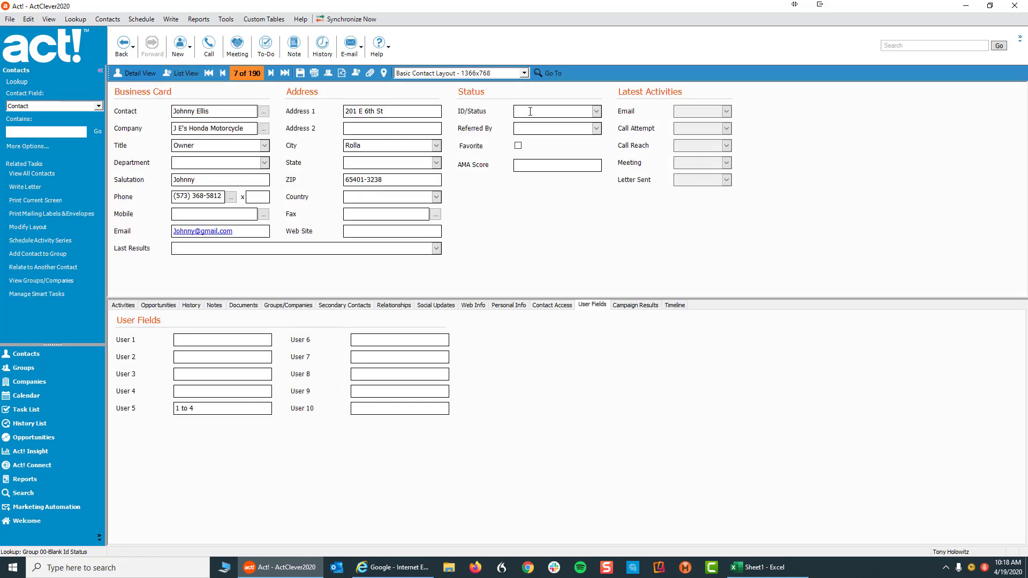
- Set the ID/Status to Prospect for the J E's Honda Motorcycle, Ozark Custom Motorcycles and Centaur Cycles Inc contacts
{"action": "type", "text": "prospect"}
{"action": "left_click", "coordinate": [271, 72]}
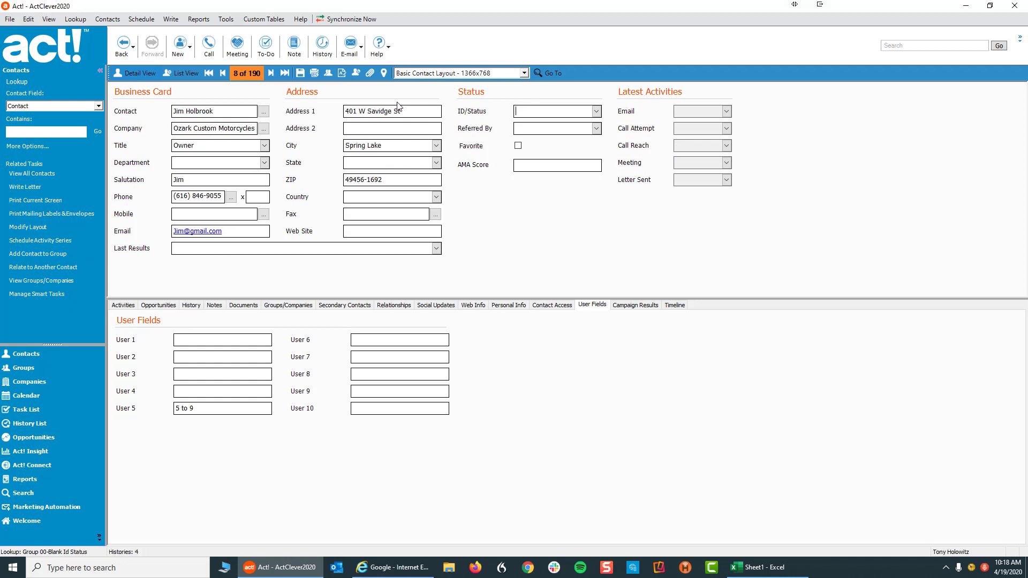
{"action": "type", "text": "prospect"}
{"action": "left_click", "coordinate": [272, 73]}
{"action": "type", "text": "pect"}
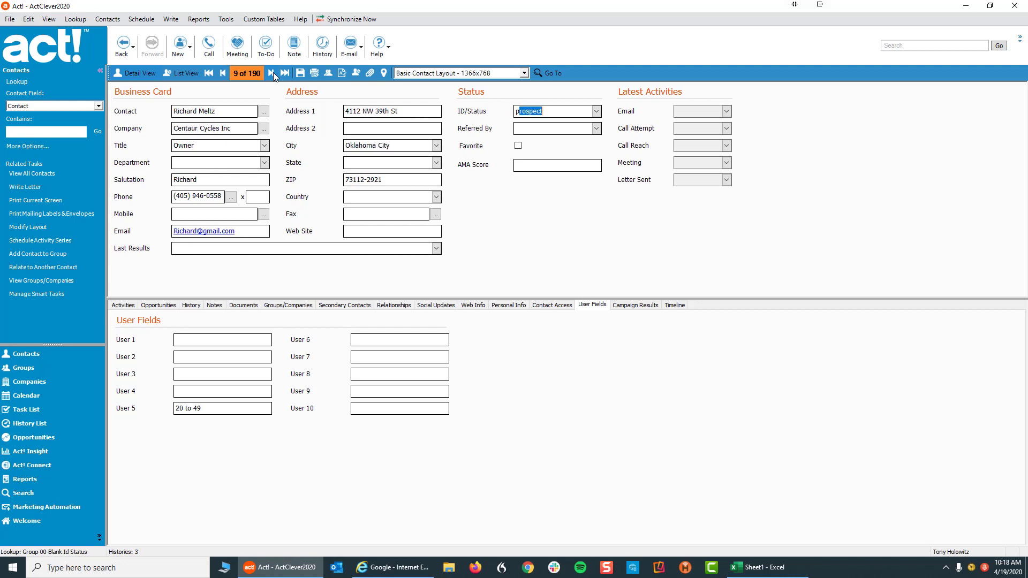
{"action": "left_click", "coordinate": [272, 72]}
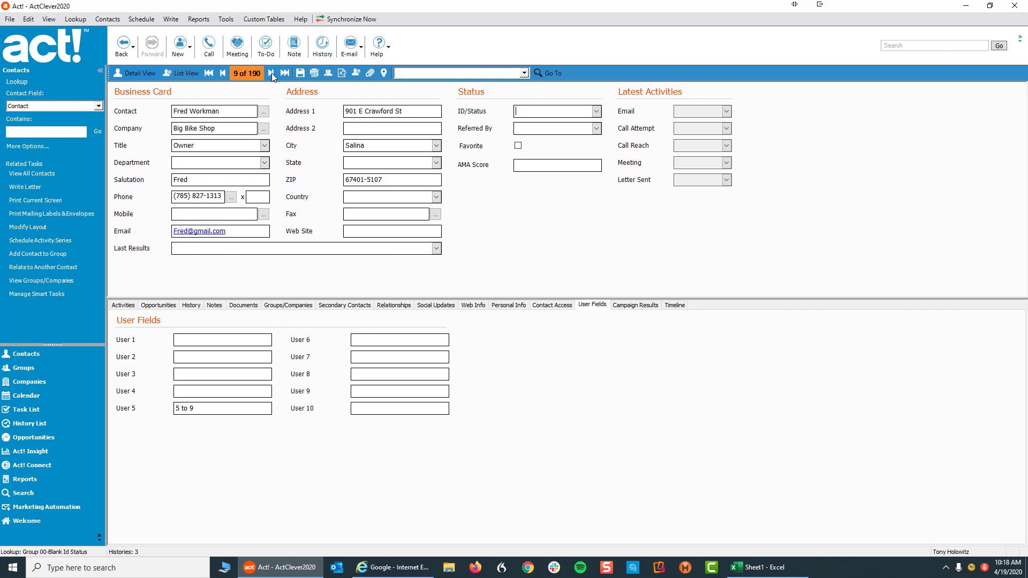
- Set the ID/Status to New Lead for the Big Bike Shop contact and to Prospect for the Conklin Cycle Ctr contact
{"action": "type", "text": "c"}
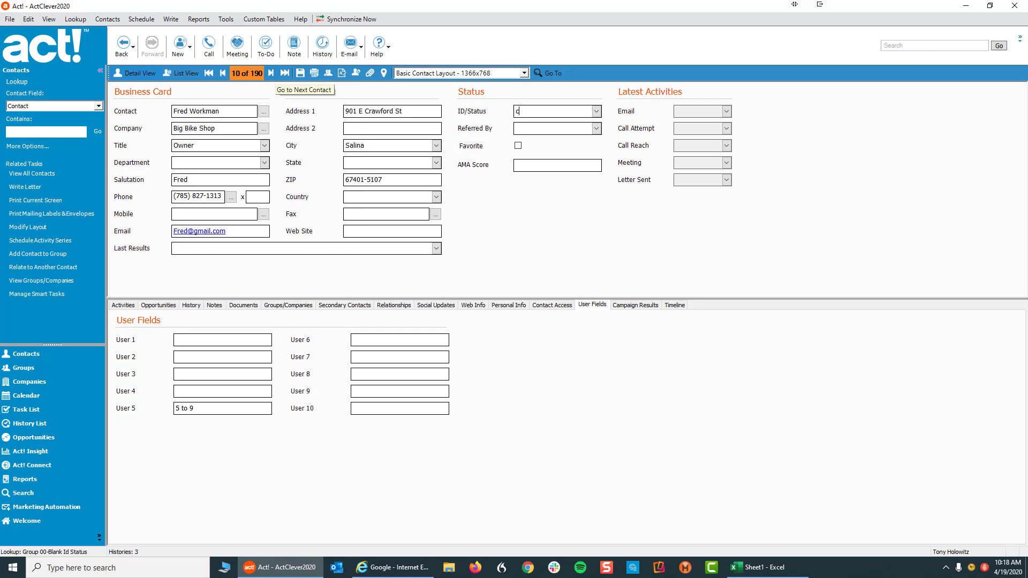
{"action": "left_click", "coordinate": [596, 111]}
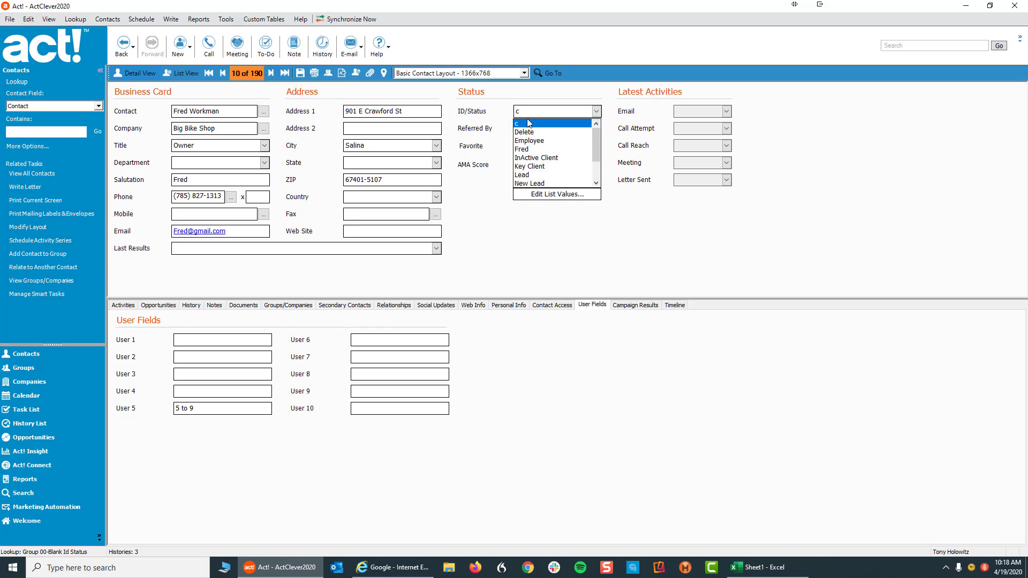
{"action": "left_click", "coordinate": [523, 123]}
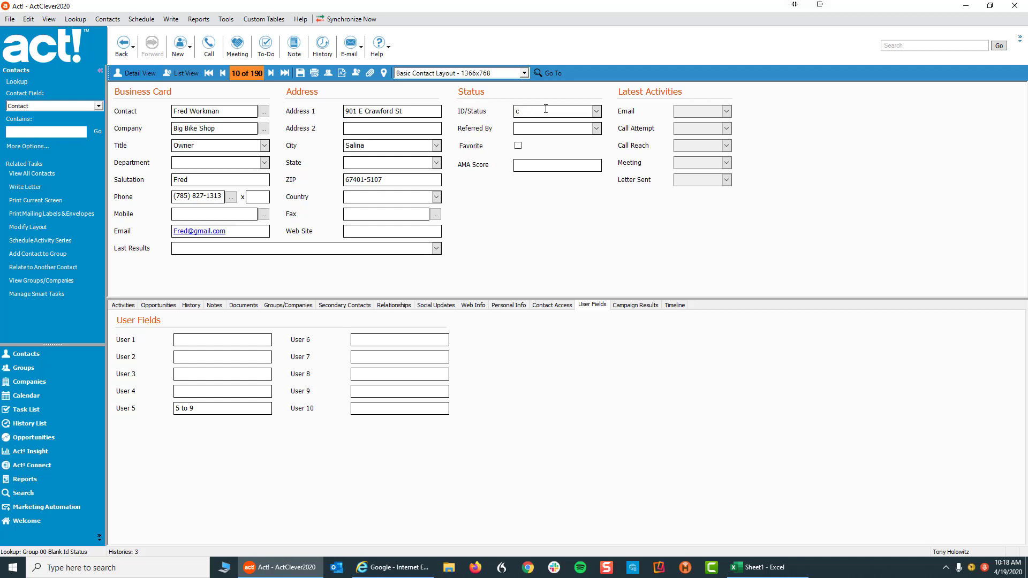
{"action": "key", "text": "BackSpace"}
{"action": "type", "text": "new Lead"}
{"action": "left_click", "coordinate": [271, 73]}
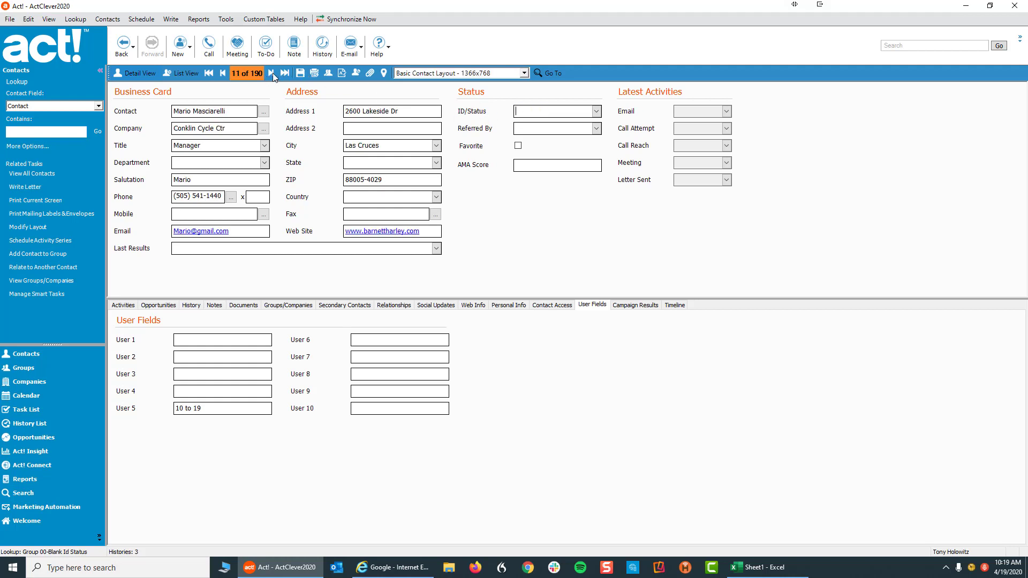
{"action": "type", "text": "prospect"}
- Return to the groups and select the 00-Blank Id Status group to check its updated membership
{"action": "left_click", "coordinate": [23, 368]}
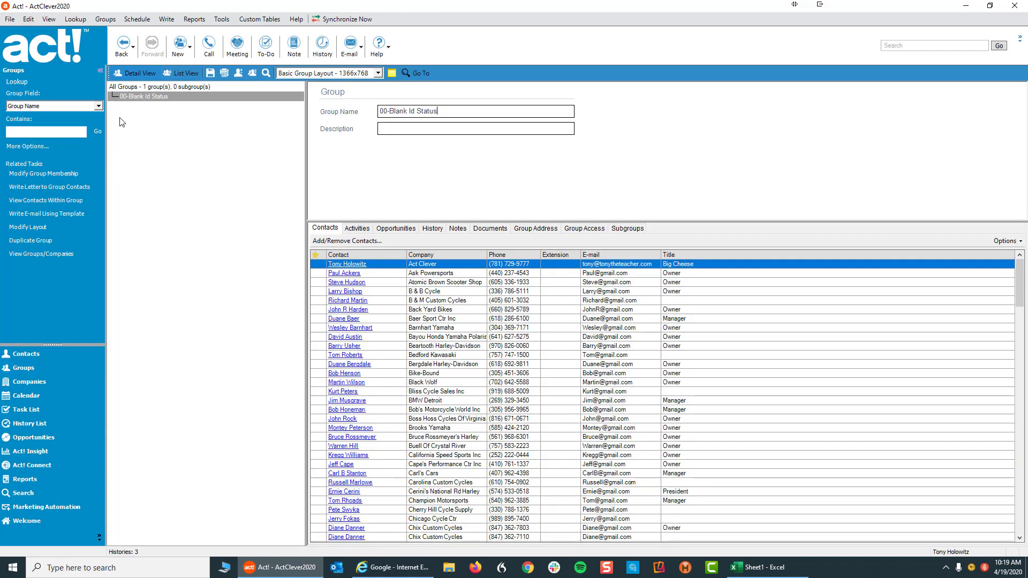
{"action": "left_click", "coordinate": [135, 97]}
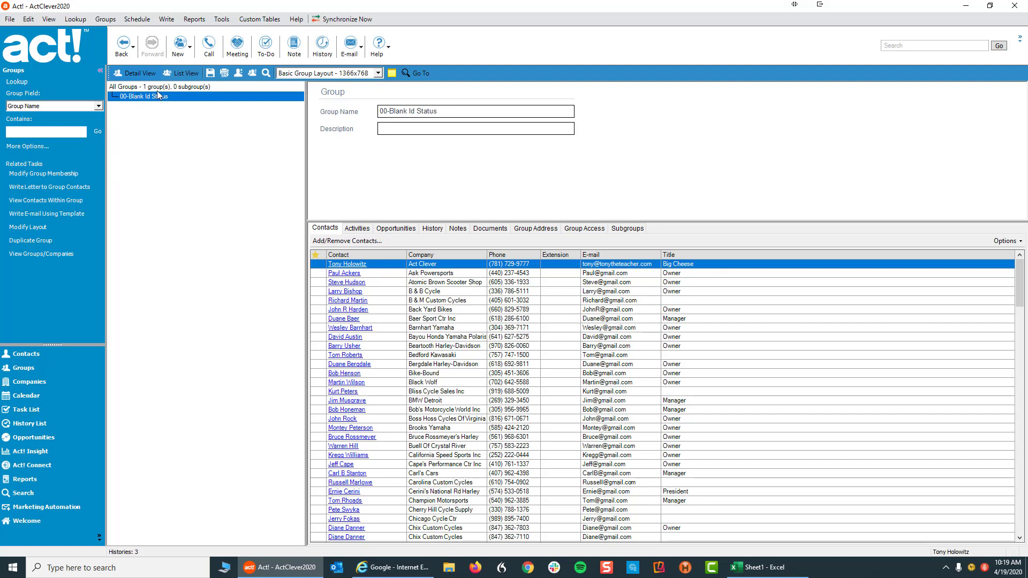